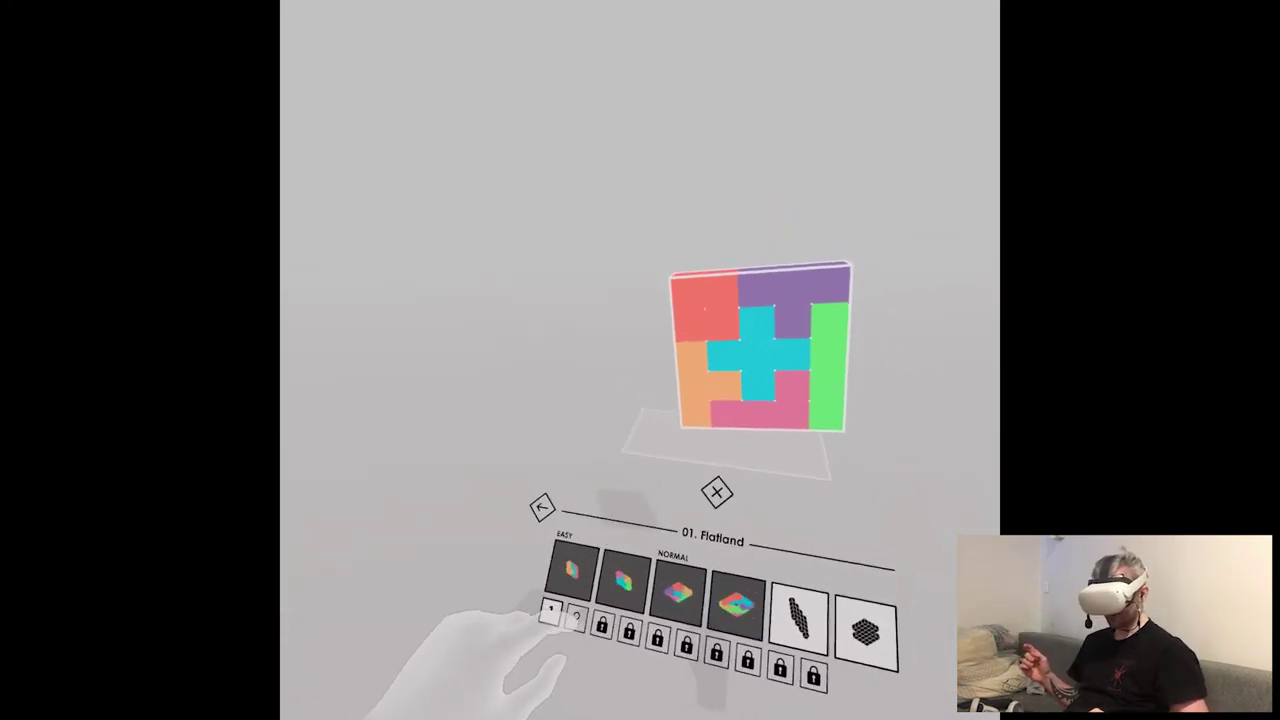
# Switch the level selector to the second world, 02. Folds.
pyautogui.click(576, 618)
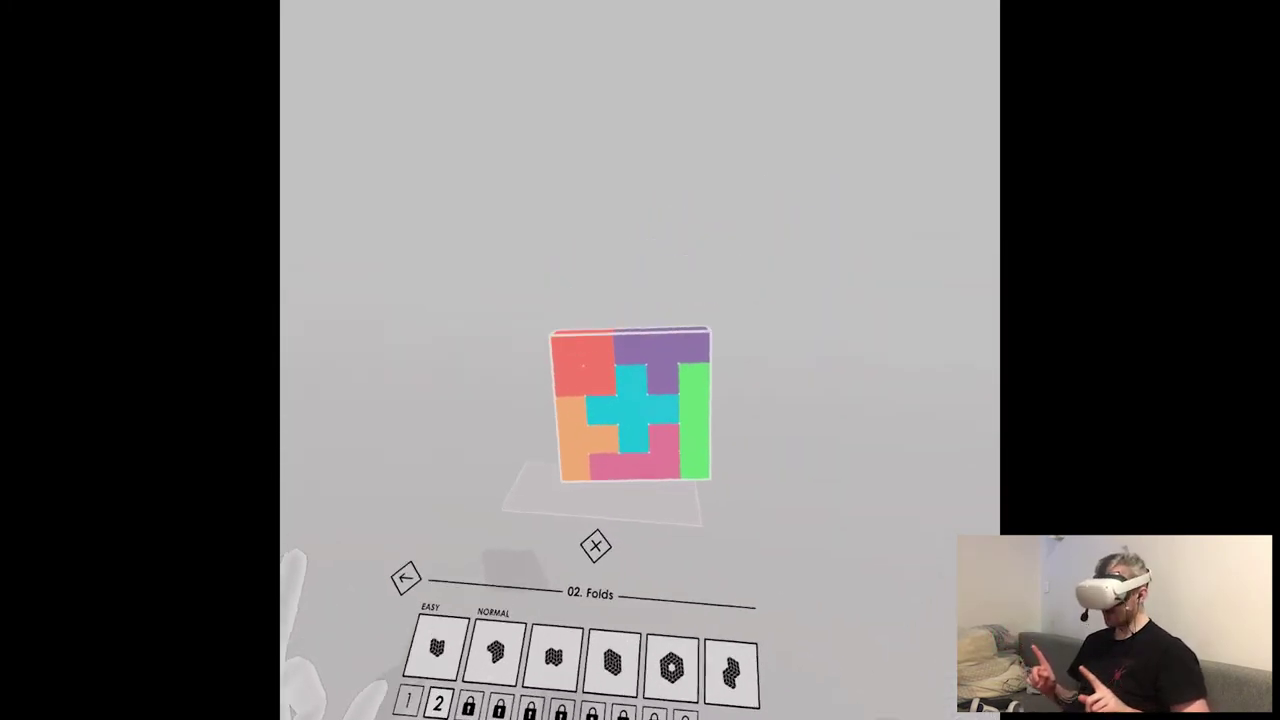